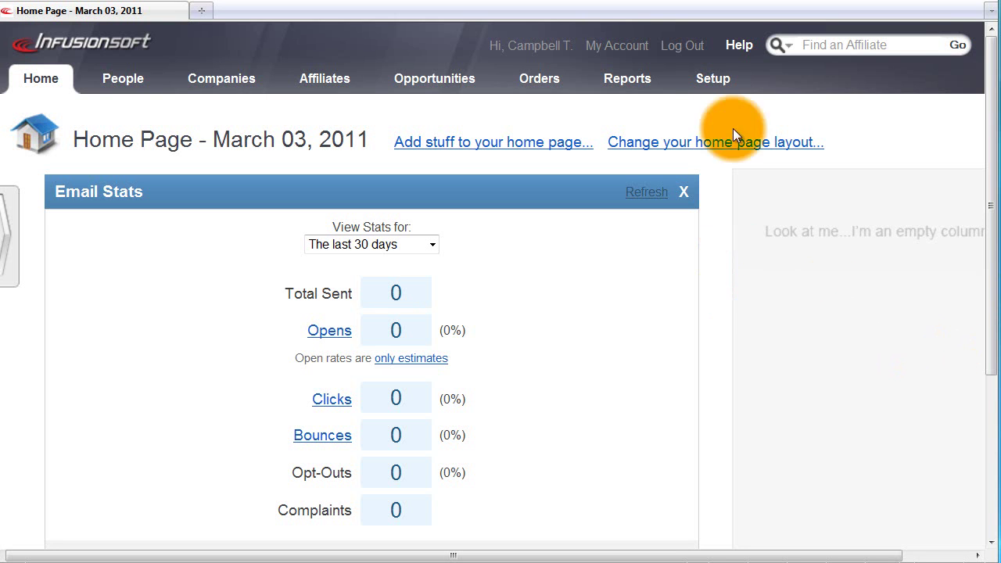
# Start a new campaign from the Web Lead Campaign template and review its lead flow diagram
pyautogui.click(721, 69)
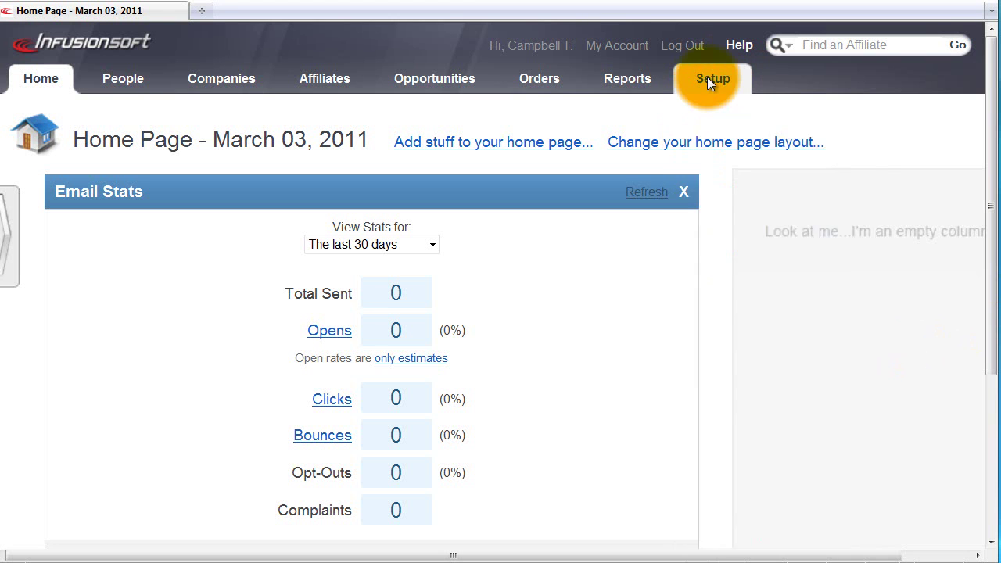
pyautogui.click(710, 186)
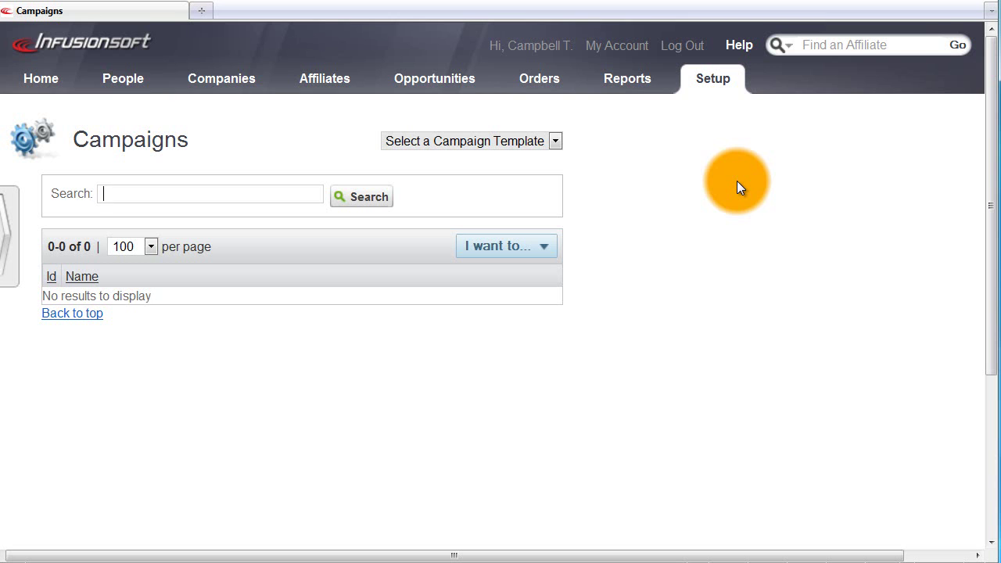
pyautogui.click(556, 144)
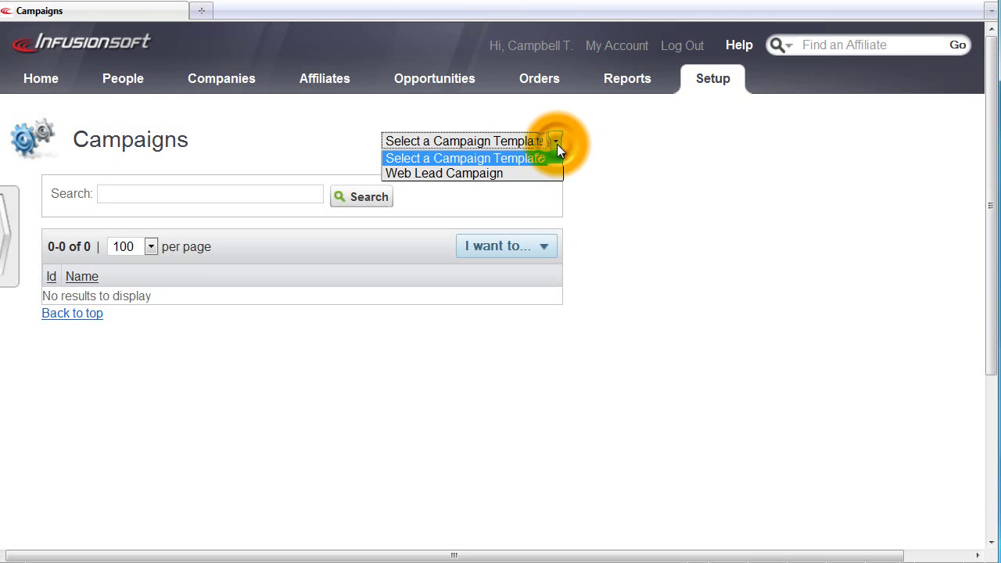
pyautogui.click(420, 170)
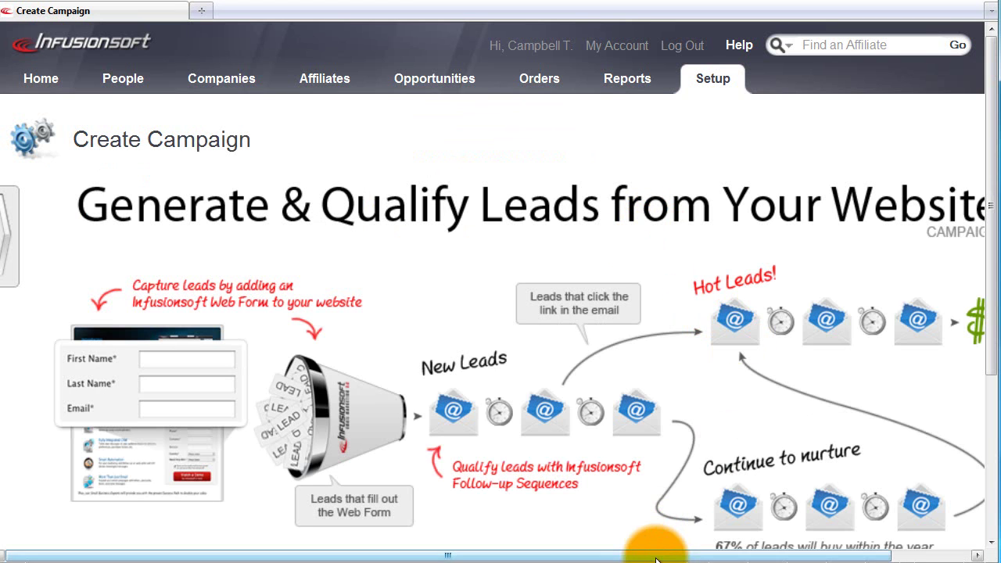
pyautogui.moveTo(651, 560); pyautogui.dragTo(705, 559)
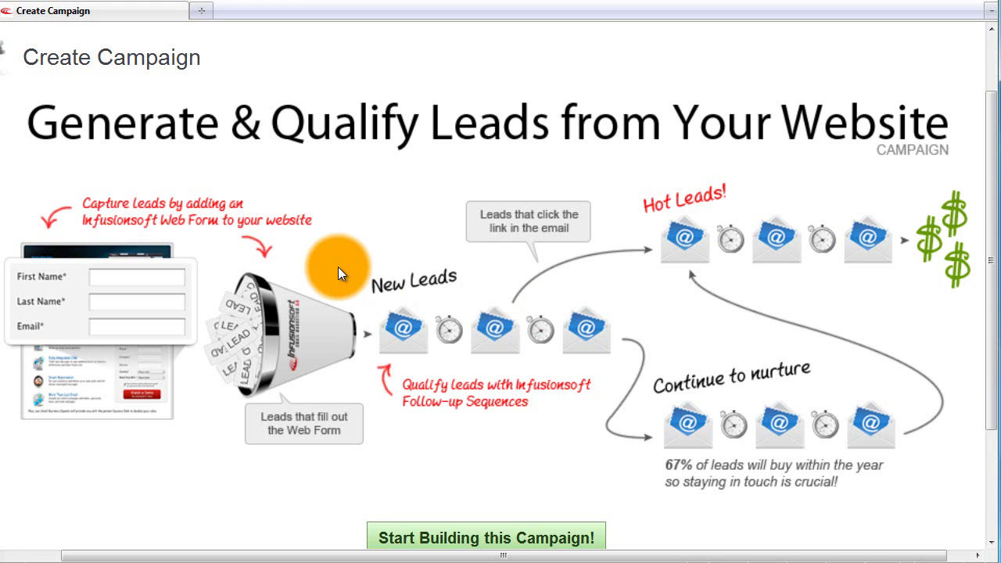
pyautogui.scroll(-3, 532, 313)
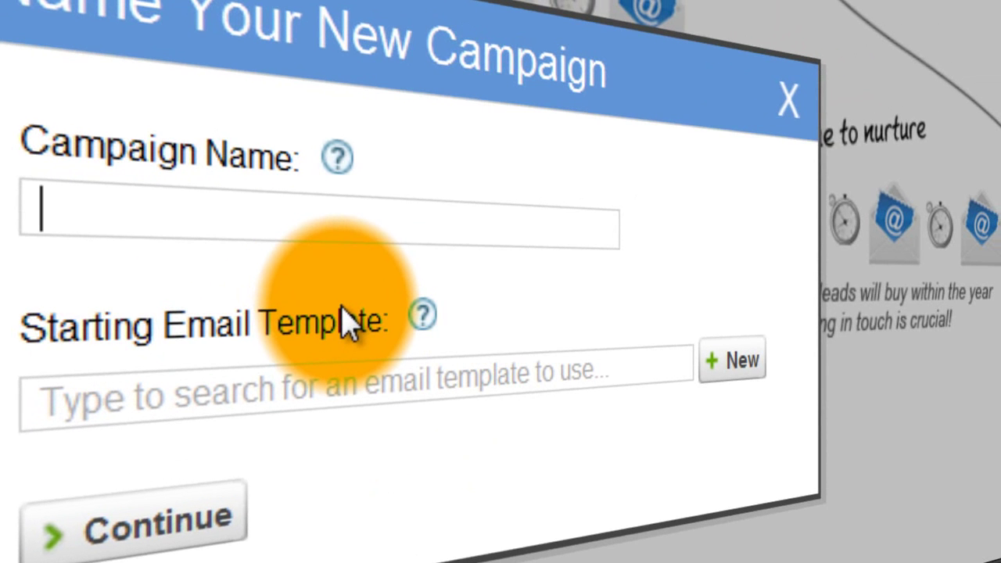
# Name the new campaign 123Campaign, set its starting email template to 123Campaign-01, and continue to build it
pyautogui.write('123Campaign')
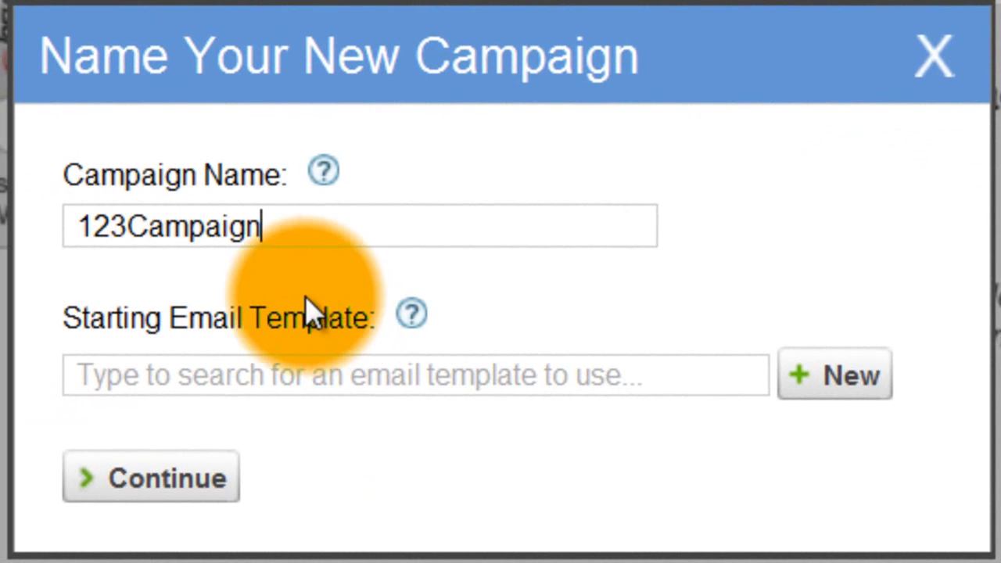
pyautogui.hotkey('ctrl', 'a')
pyautogui.hotkey('ctrl', 'c')
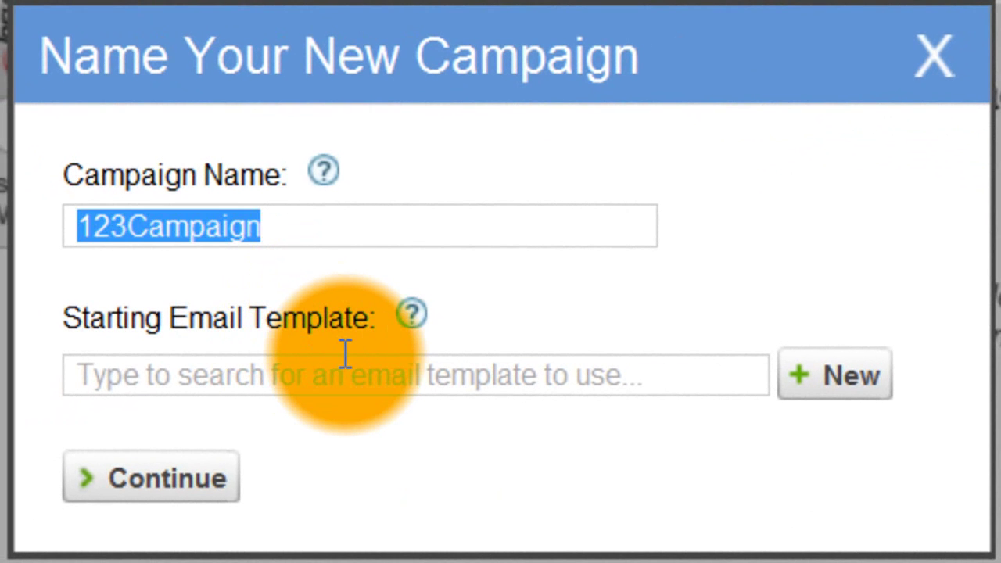
pyautogui.click(259, 379)
pyautogui.hotkey('ctrl', 'v')
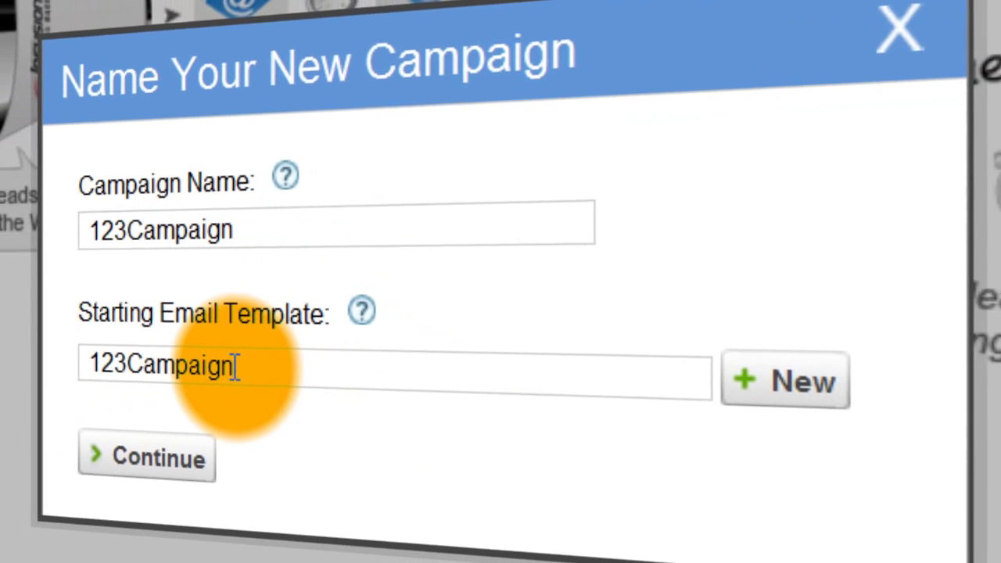
pyautogui.write('-01')
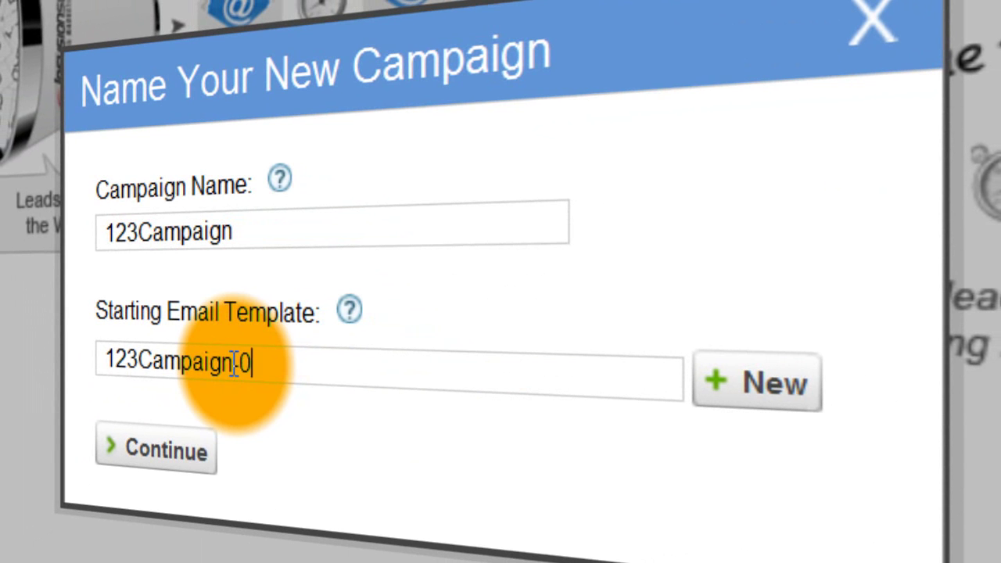
pyautogui.click(141, 451)
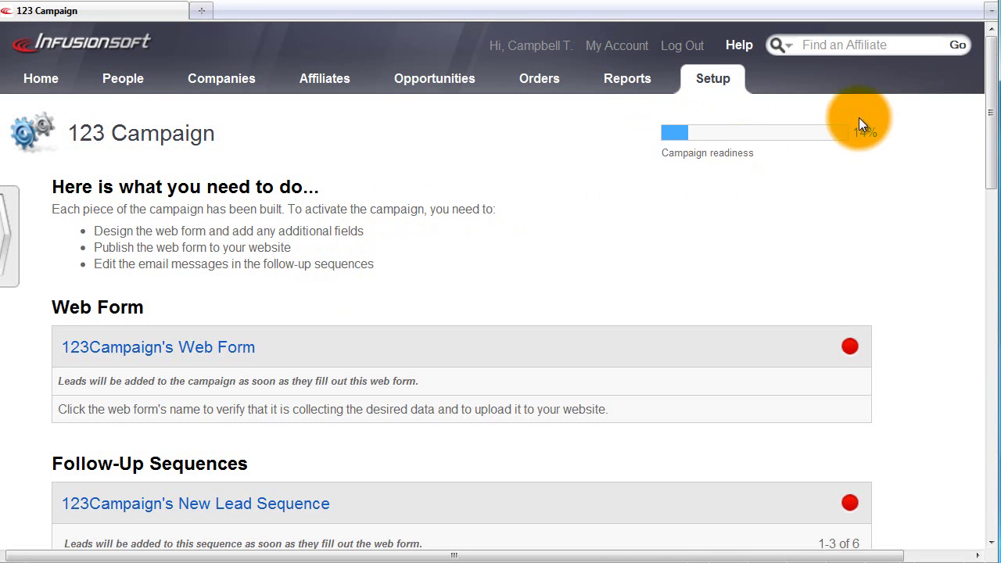
# Examine the campaign's web form entry and all the emails and actions in its New Lead Sequence
pyautogui.scroll(-2, 504, 205)
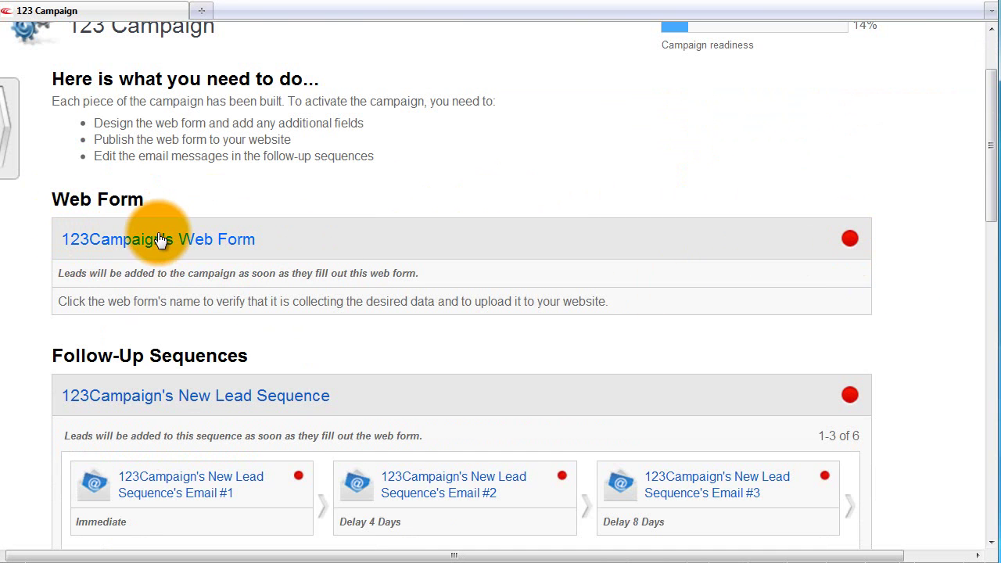
pyautogui.scroll(-4, 161, 240)
pyautogui.scroll(4, 190, 217)
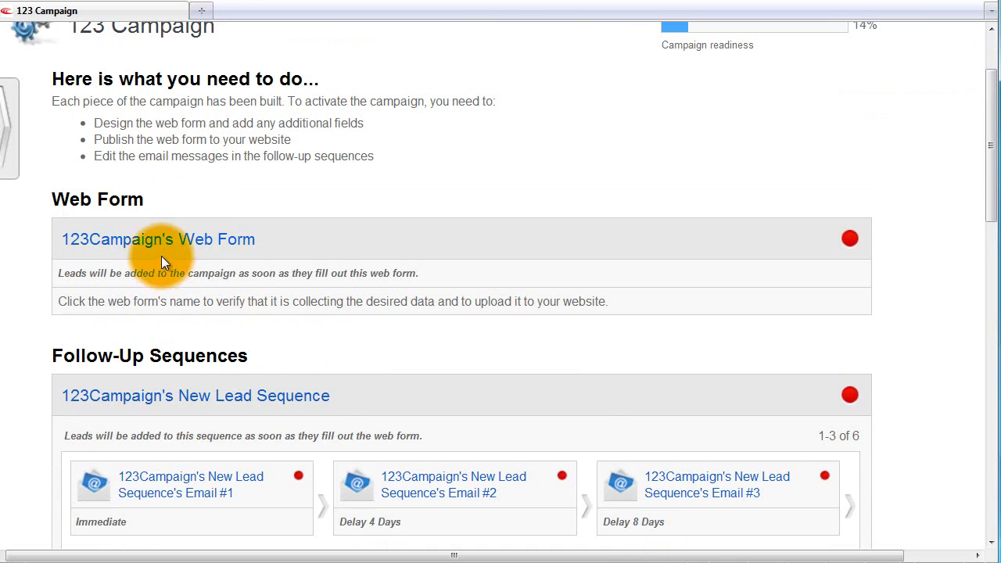
pyautogui.scroll(-2, 161, 256)
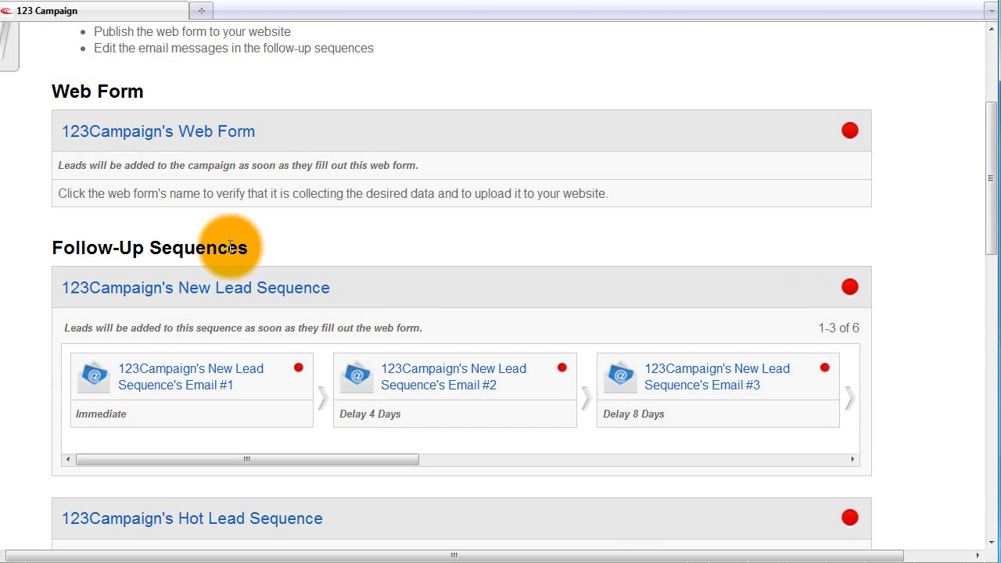
pyautogui.scroll(-1, 164, 264)
pyautogui.scroll(-1, 165, 264)
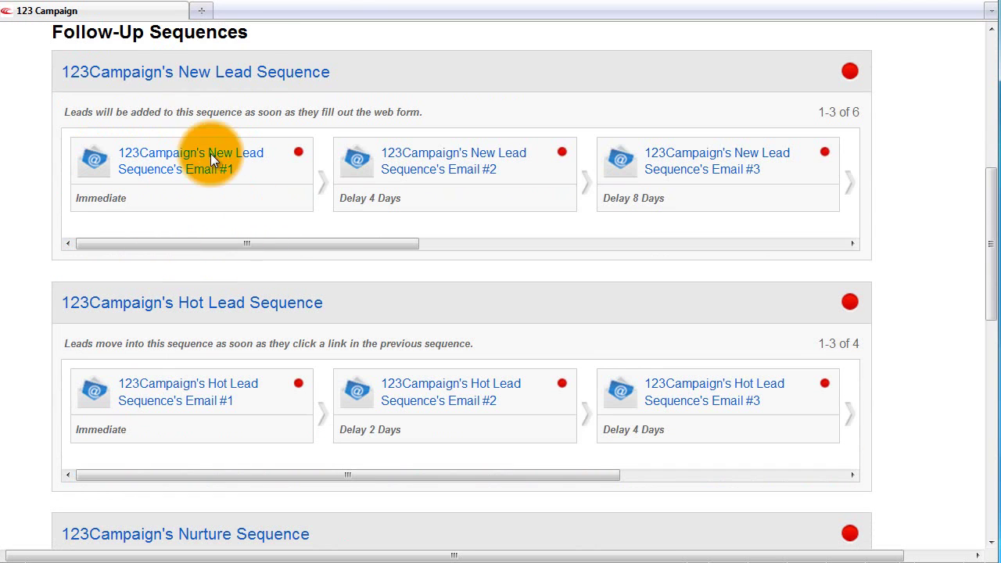
pyautogui.moveTo(125, 246); pyautogui.dragTo(662, 253)
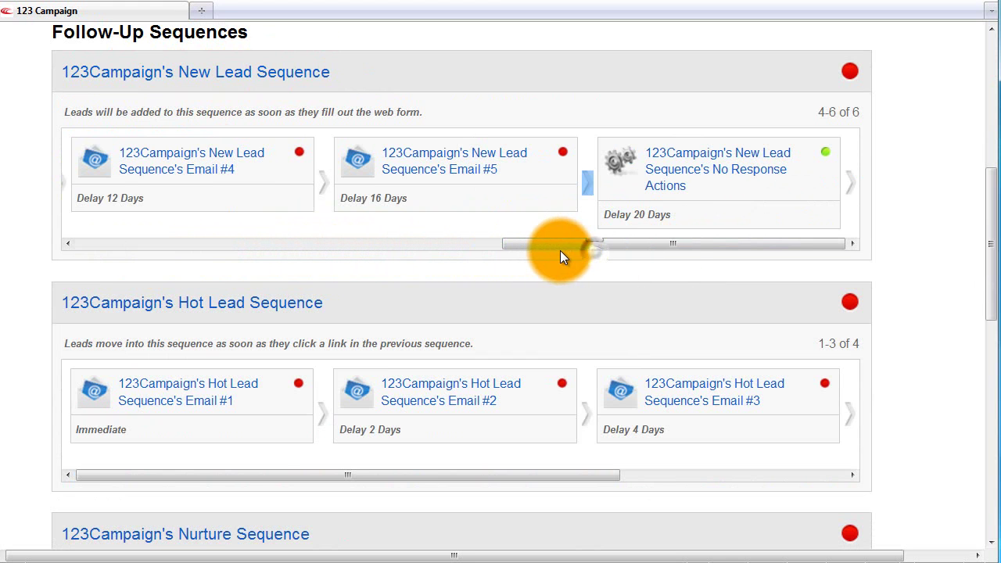
pyautogui.moveTo(568, 248); pyautogui.dragTo(125, 246)
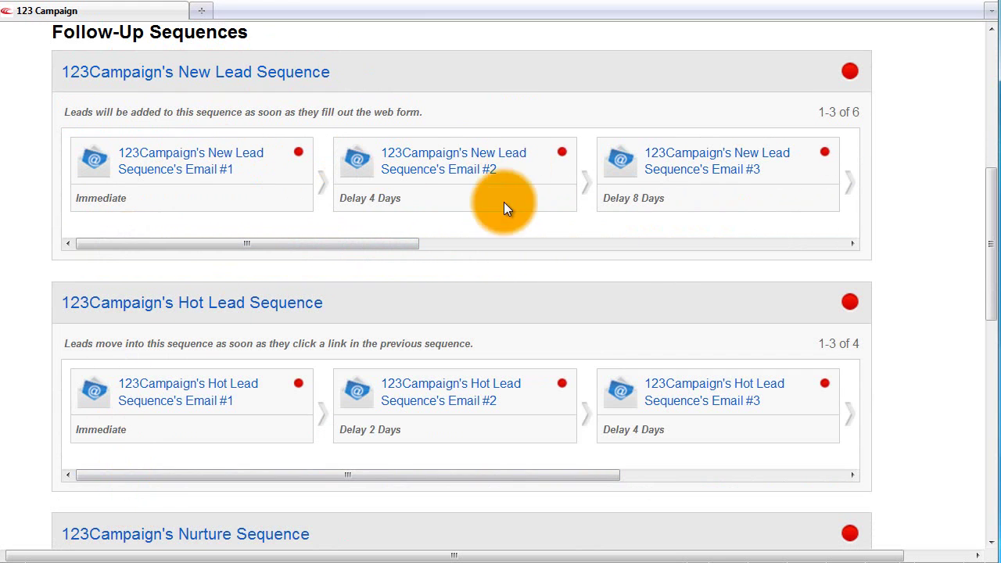
# Examine the Hot Lead and Nurture sequences through to their No Response Actions
pyautogui.moveTo(178, 484); pyautogui.dragTo(447, 491)
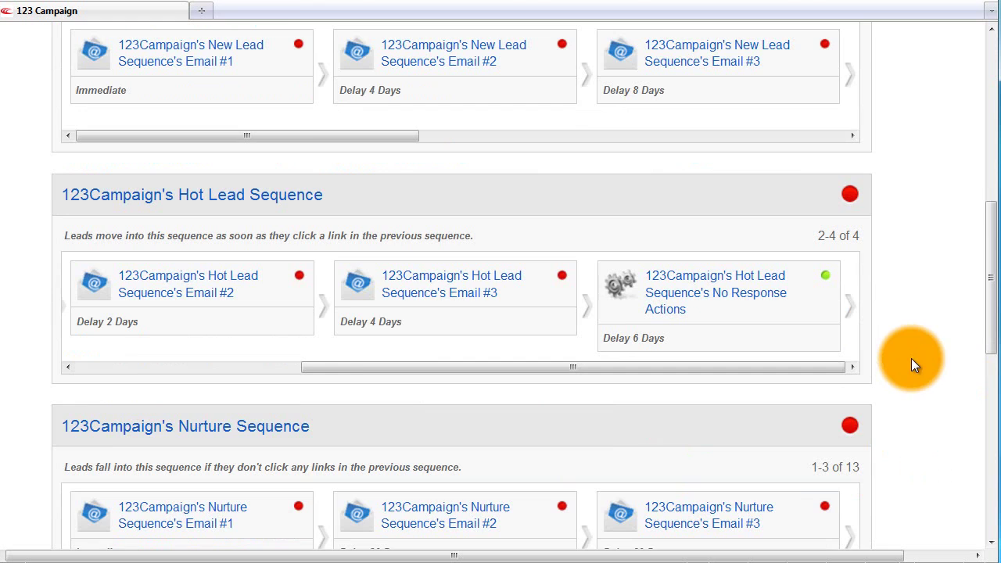
pyautogui.scroll(-2, 912, 359)
pyautogui.scroll(-5, 935, 353)
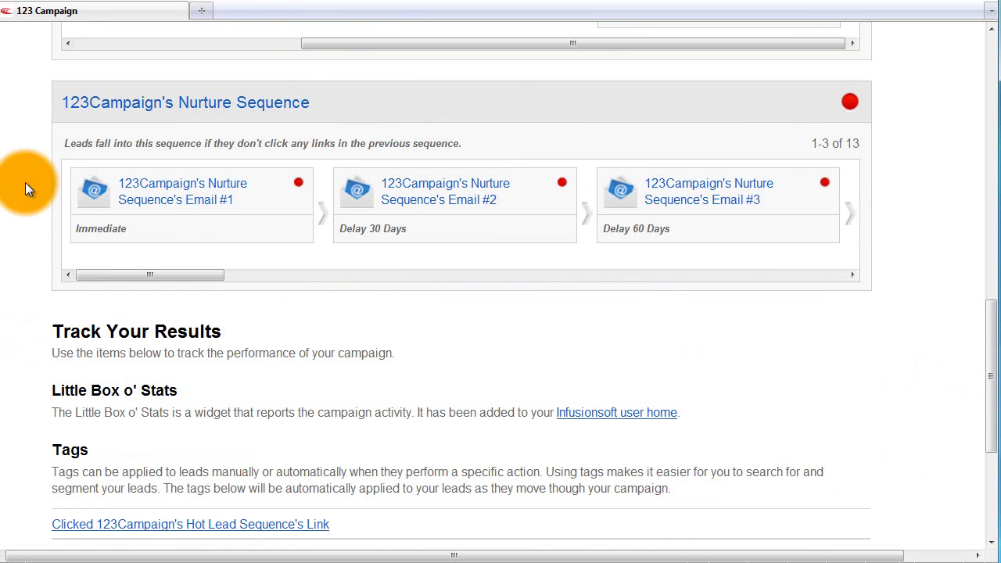
pyautogui.moveTo(143, 277); pyautogui.dragTo(491, 285)
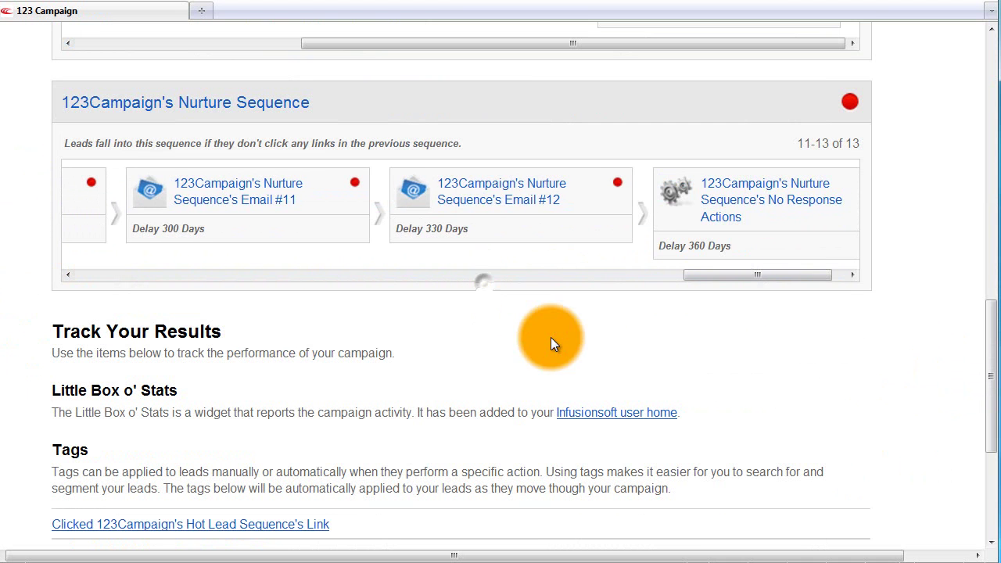
pyautogui.moveTo(551, 337); pyautogui.dragTo(563, 358)
pyautogui.click(627, 340)
pyautogui.scroll(10, 629, 343)
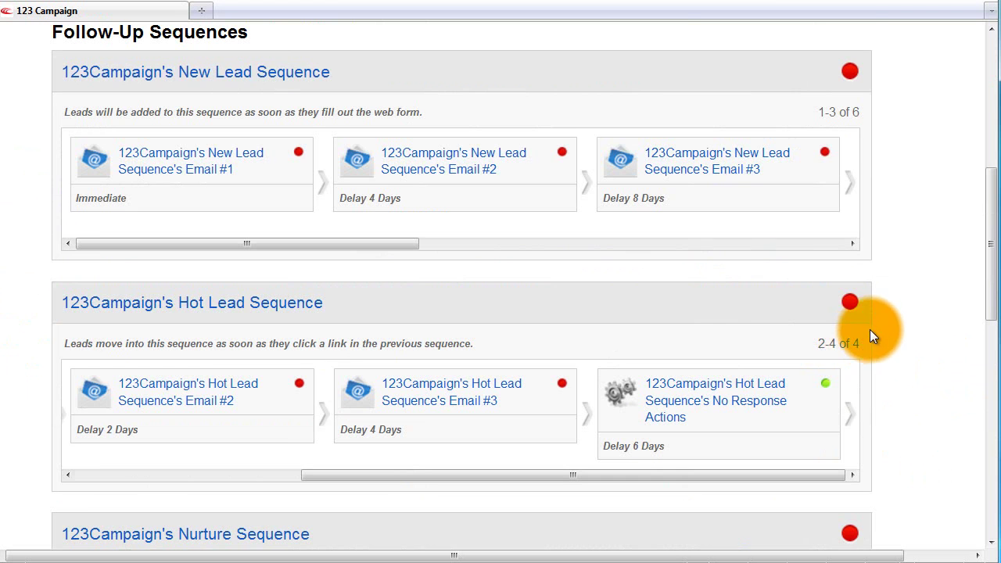
# Look over the follow-up sequences again and read the Track Your Results section on the Little Box o' Stats and tags
pyautogui.scroll(-4, 810, 242)
pyautogui.scroll(-2, 782, 248)
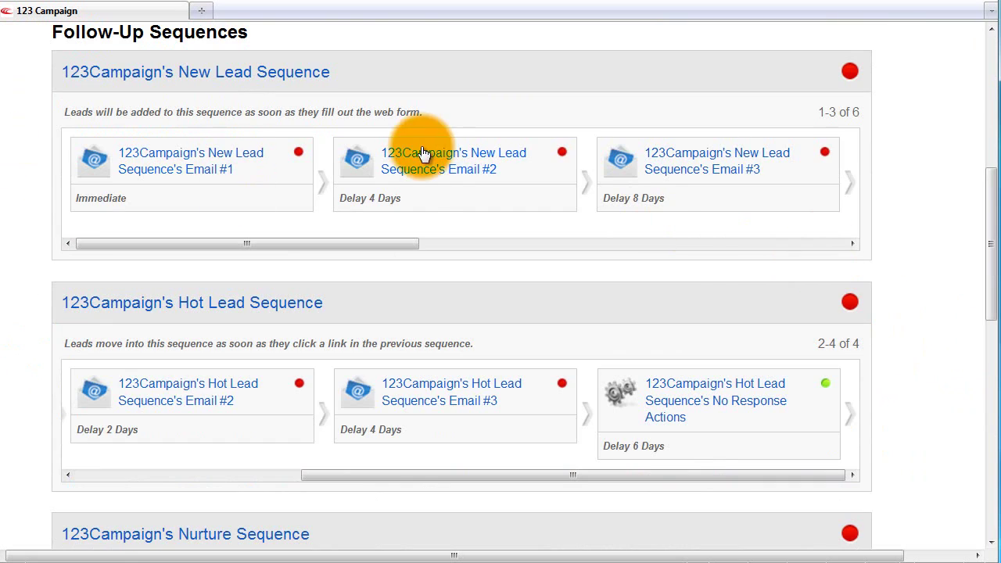
pyautogui.scroll(-3, 912, 187)
pyautogui.scroll(4, 908, 235)
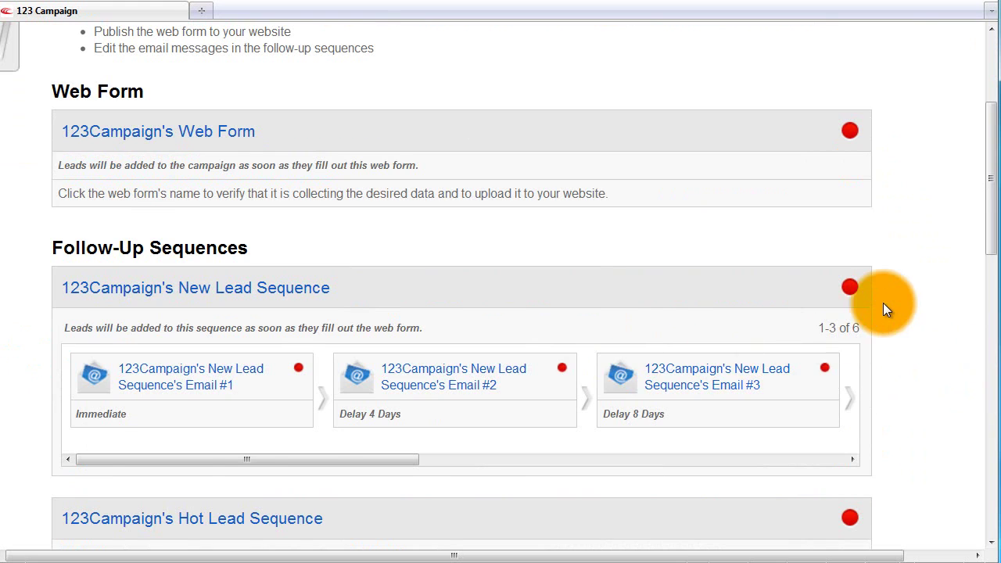
pyautogui.scroll(-3, 892, 298)
pyautogui.scroll(-2, 913, 283)
pyautogui.scroll(3, 913, 280)
pyautogui.scroll(-6, 912, 308)
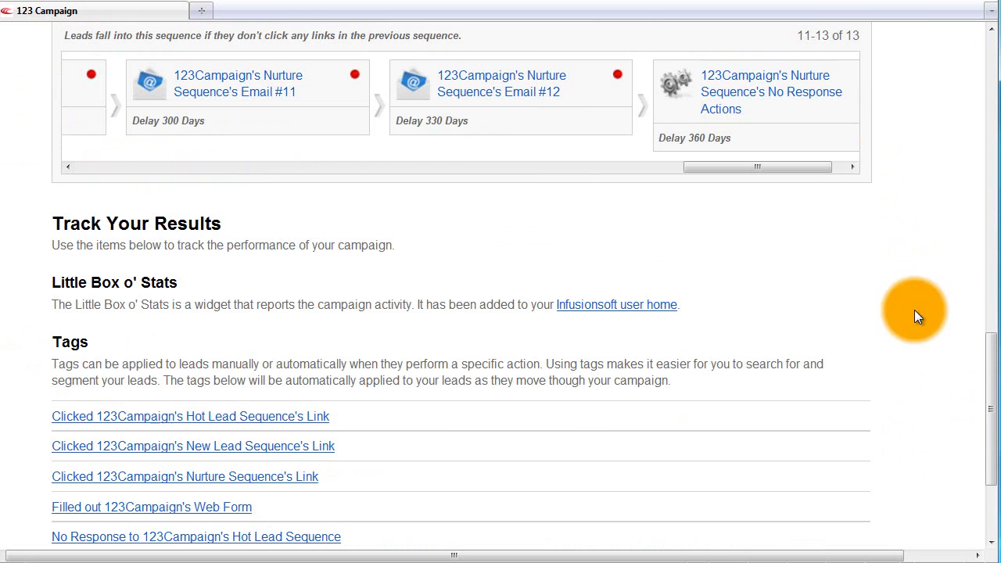
pyautogui.scroll(-3, 435, 360)
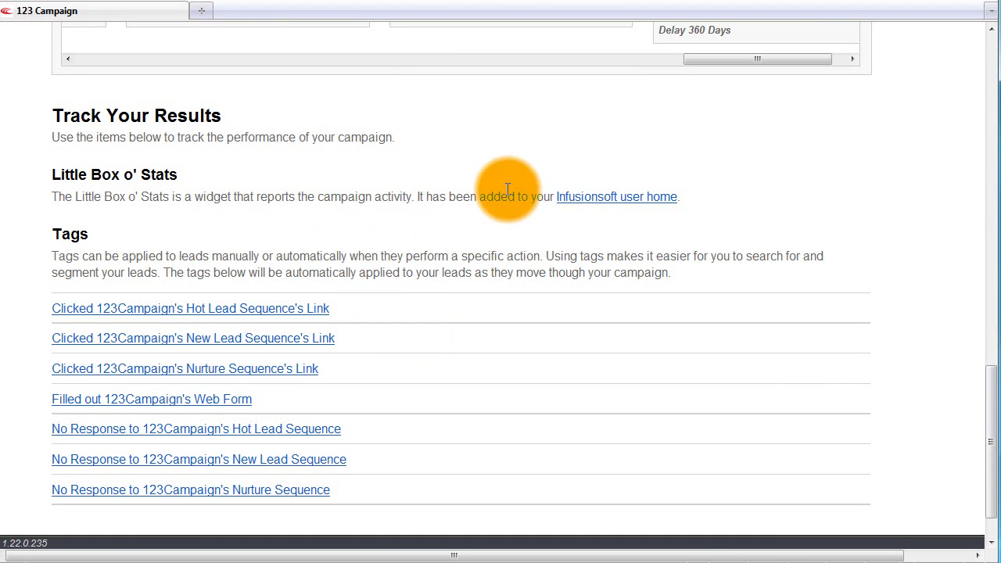
pyautogui.moveTo(138, 196); pyautogui.dragTo(464, 205)
pyautogui.click(464, 202)
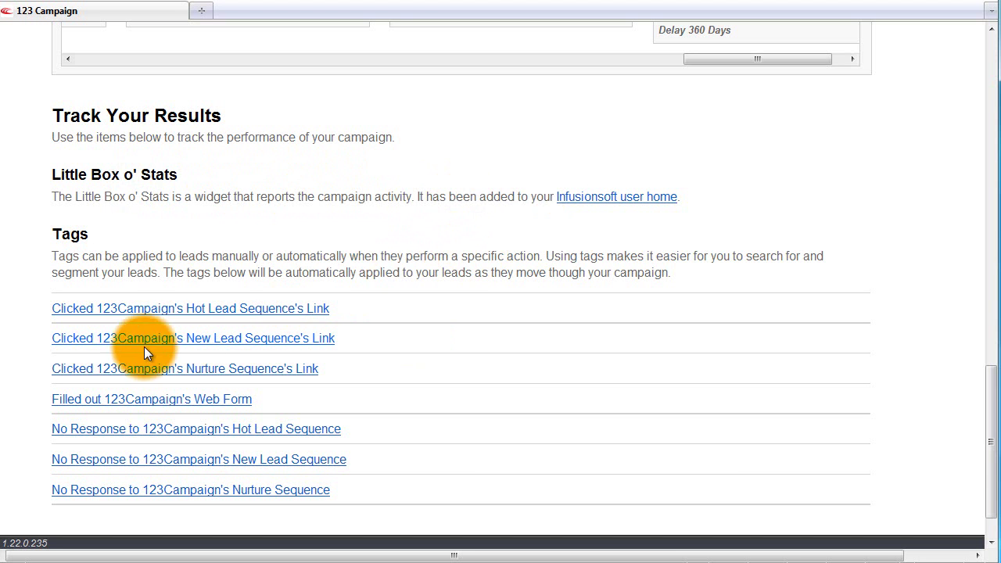
# Look over the campaign page once more, and examine the 123Campaign's Stats widget on the home page
pyautogui.scroll(15, 820, 399)
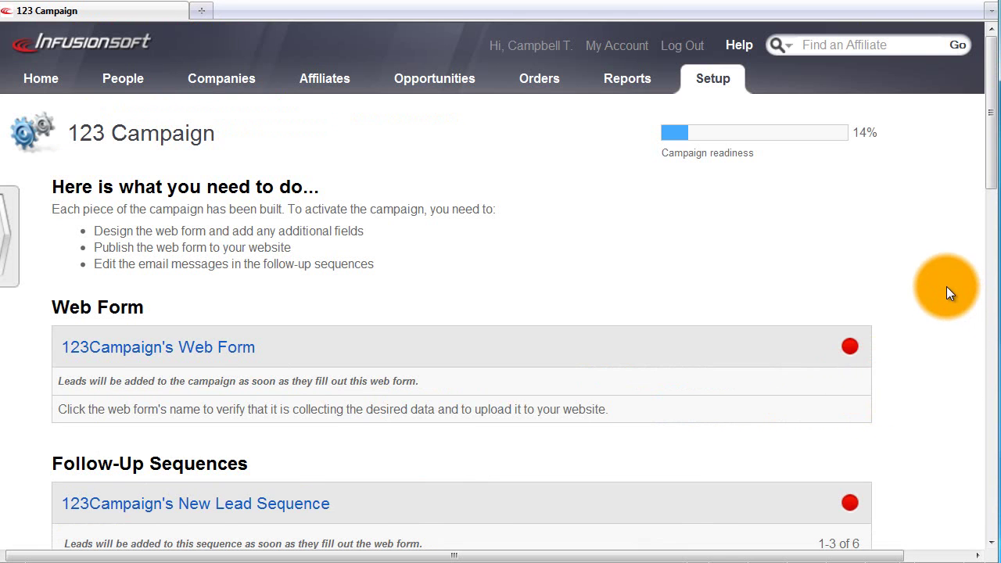
pyautogui.scroll(-4, 947, 286)
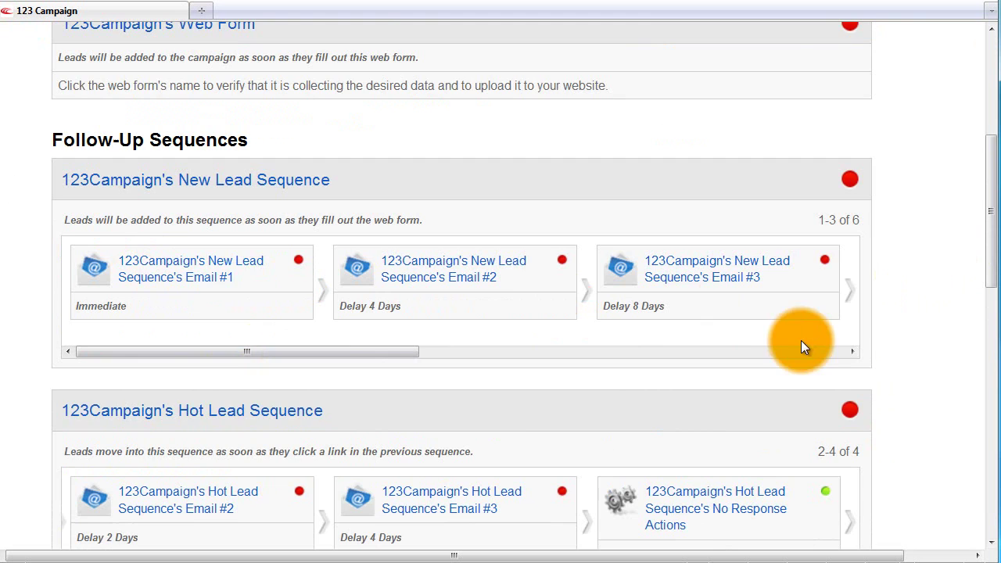
pyautogui.scroll(2, 905, 321)
pyautogui.scroll(3, 905, 322)
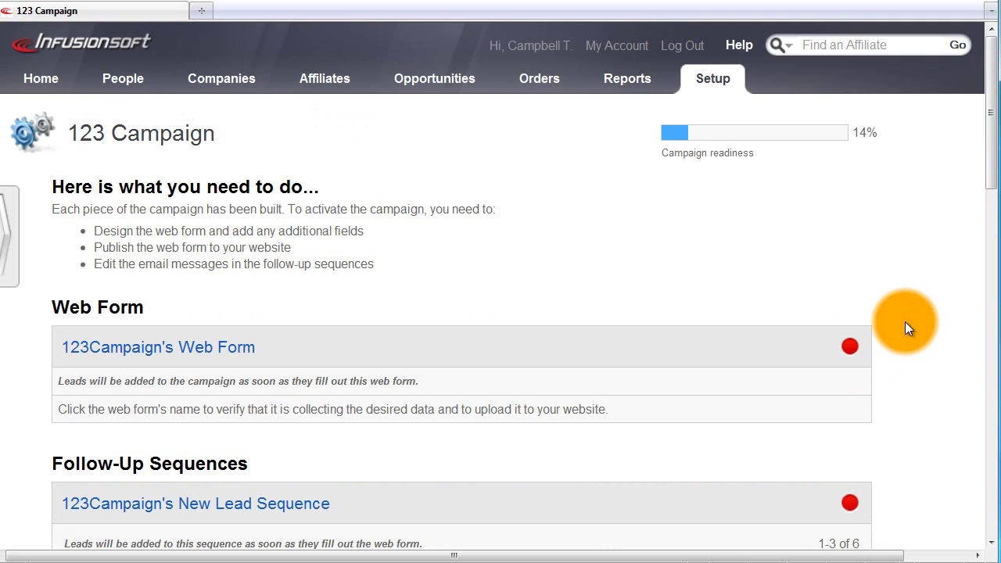
pyautogui.click(44, 92)
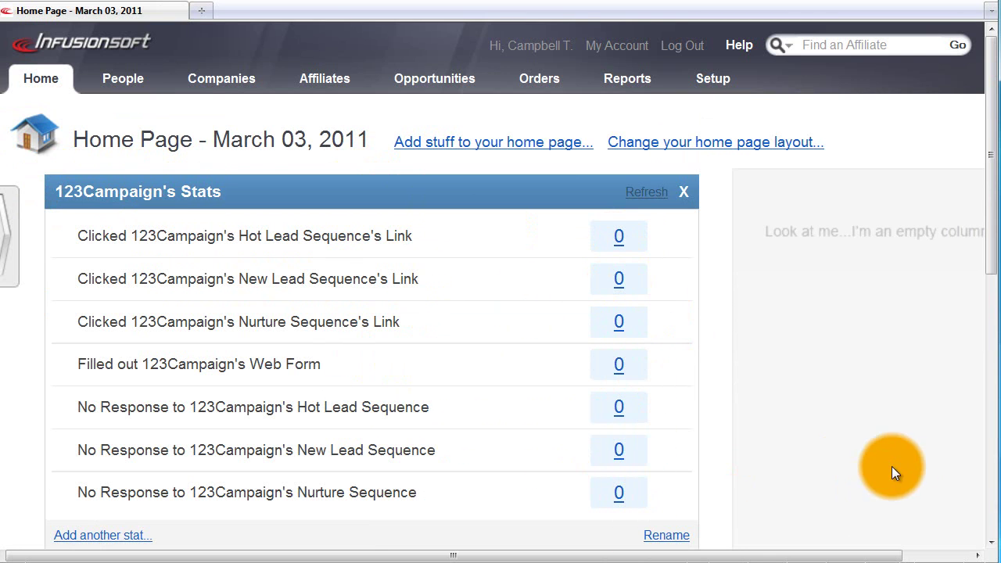
pyautogui.scroll(-3, 915, 420)
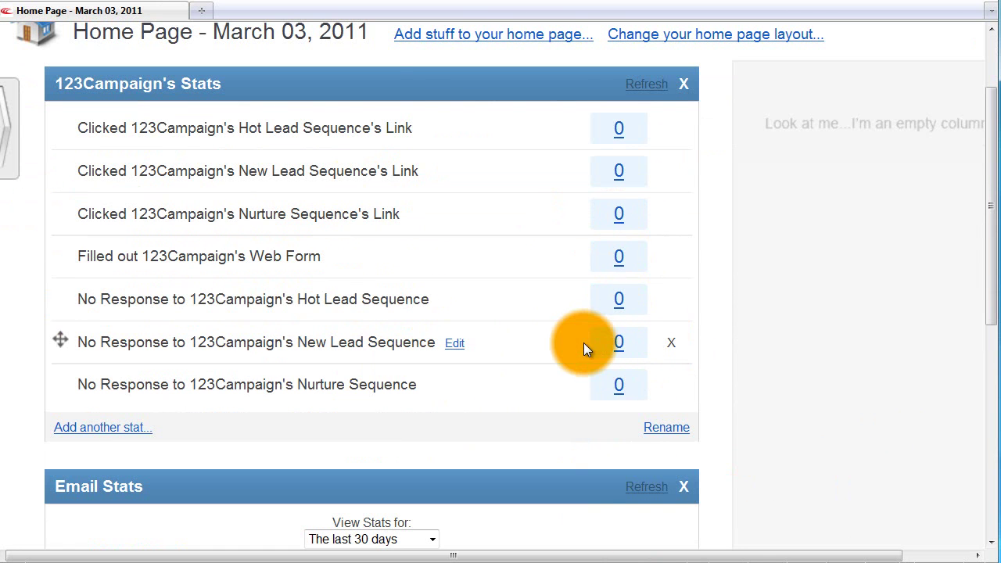
pyautogui.scroll(3, 703, 262)
# Reopen 123Campaign from the campaigns list and open its web form for management
pyautogui.moveTo(709, 72)
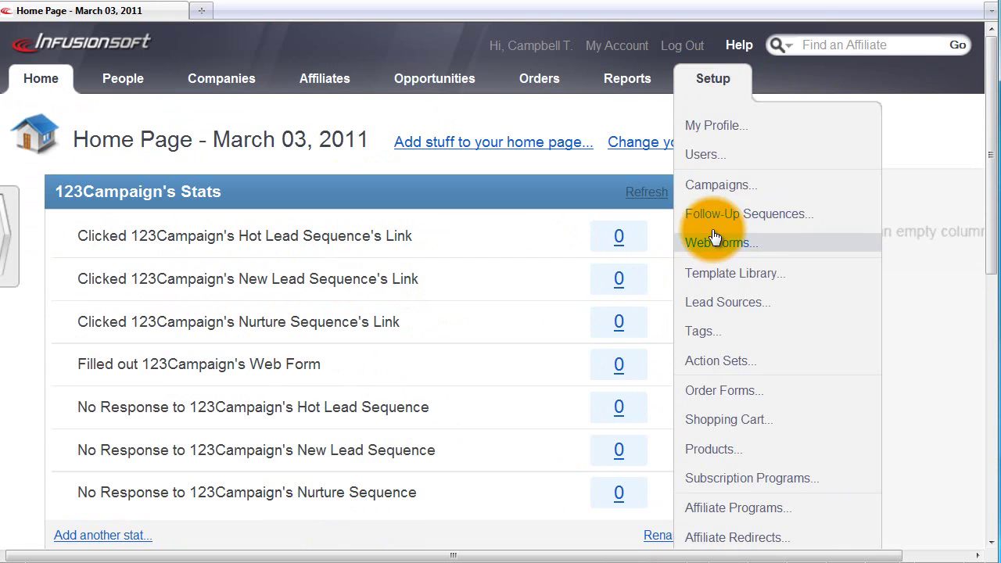
pyautogui.click(718, 187)
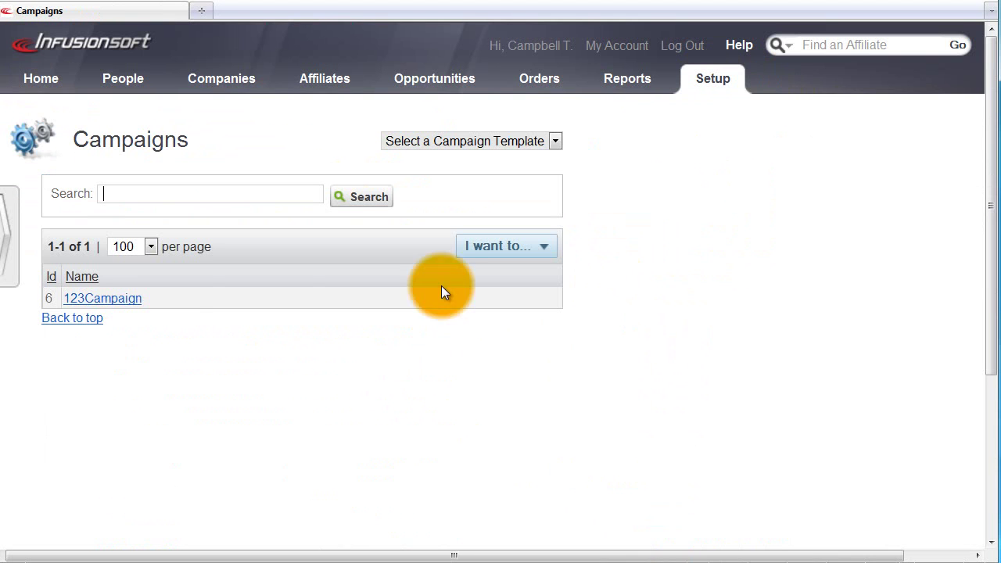
pyautogui.click(101, 298)
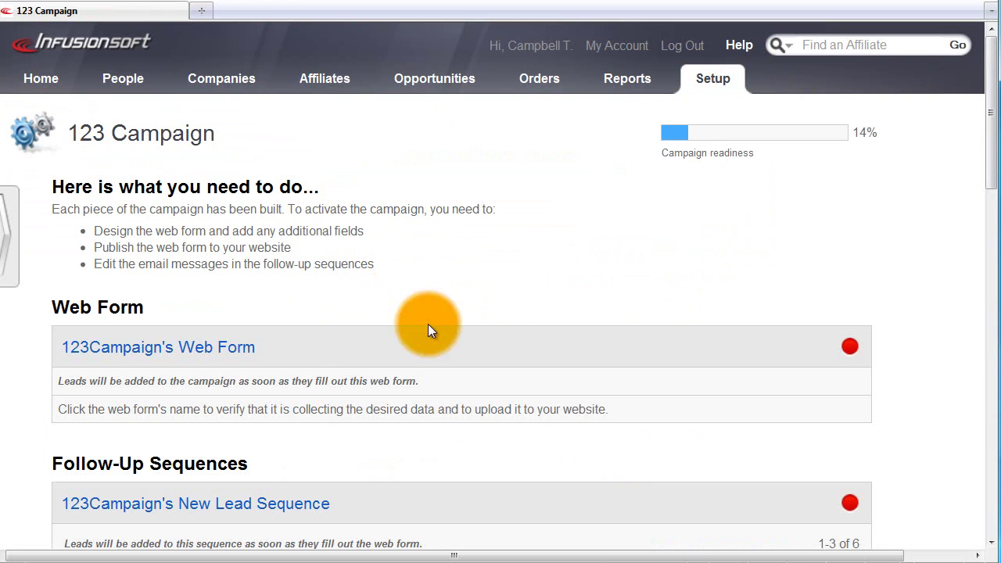
pyautogui.click(175, 346)
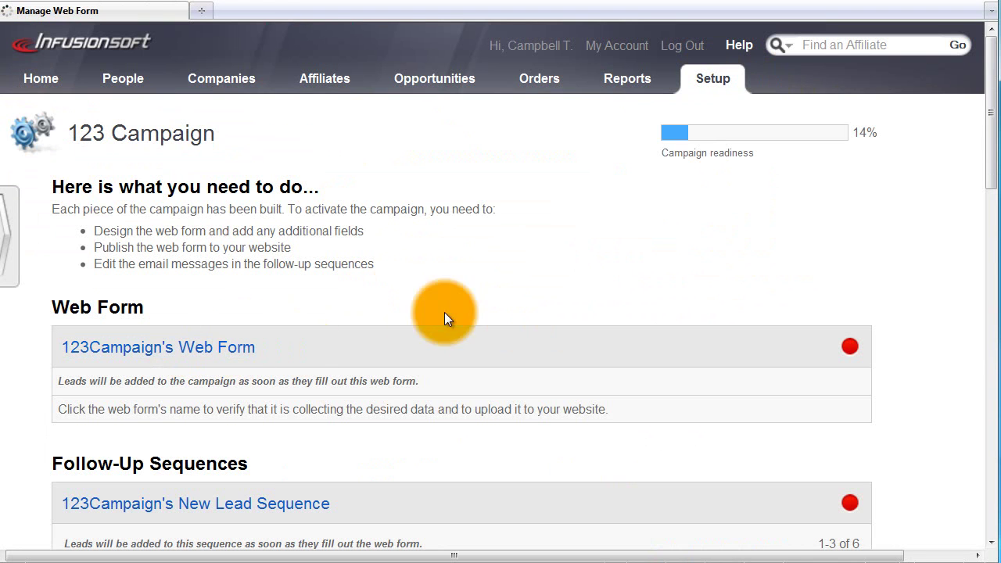
# Look over the web form's design preview with its form name and description
pyautogui.scroll(-3, 666, 269)
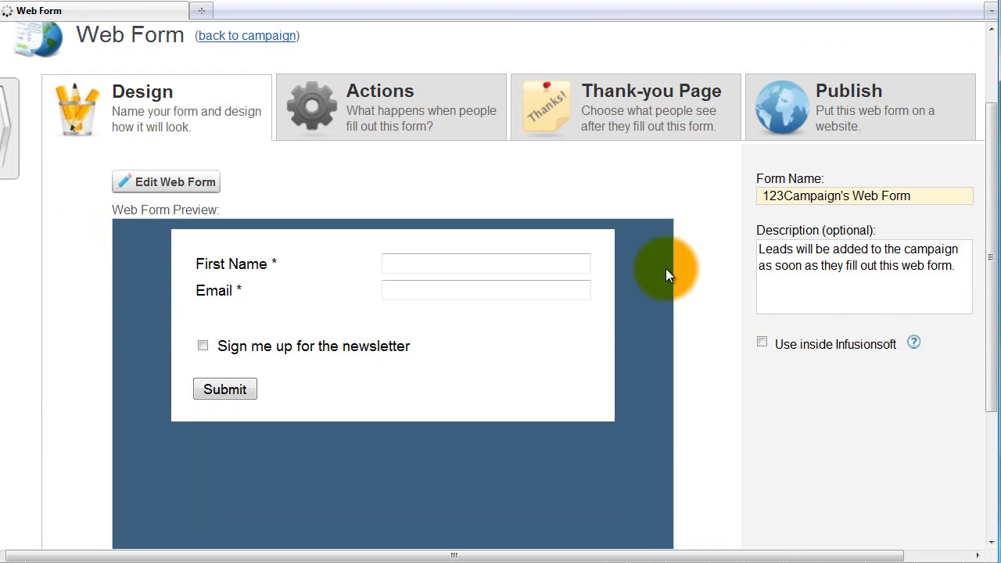
pyautogui.scroll(-5, 709, 359)
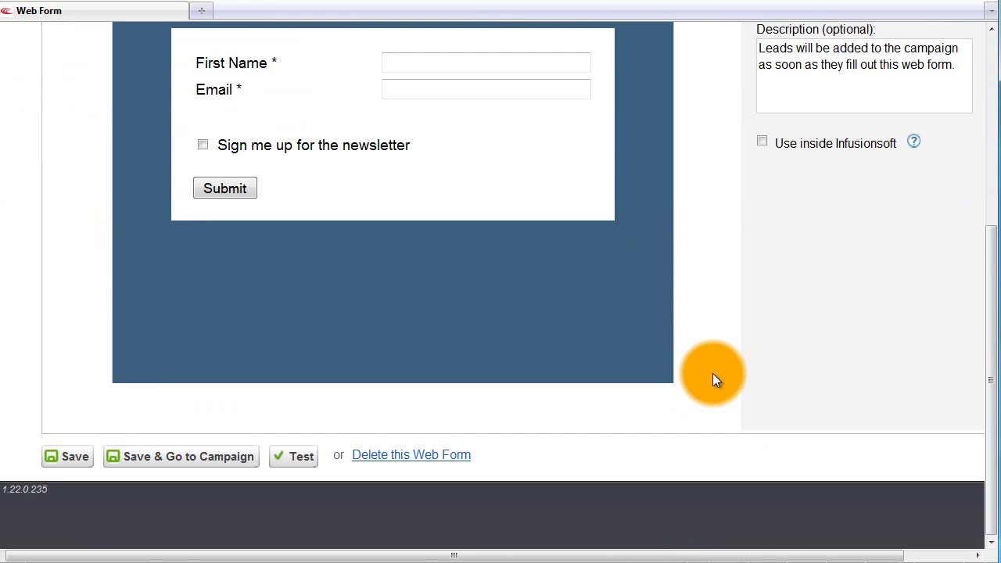
pyautogui.scroll(8, 713, 380)
# Review the web form's actions, including the email confirmation request, duplicate checking options and notification email
pyautogui.click(371, 221)
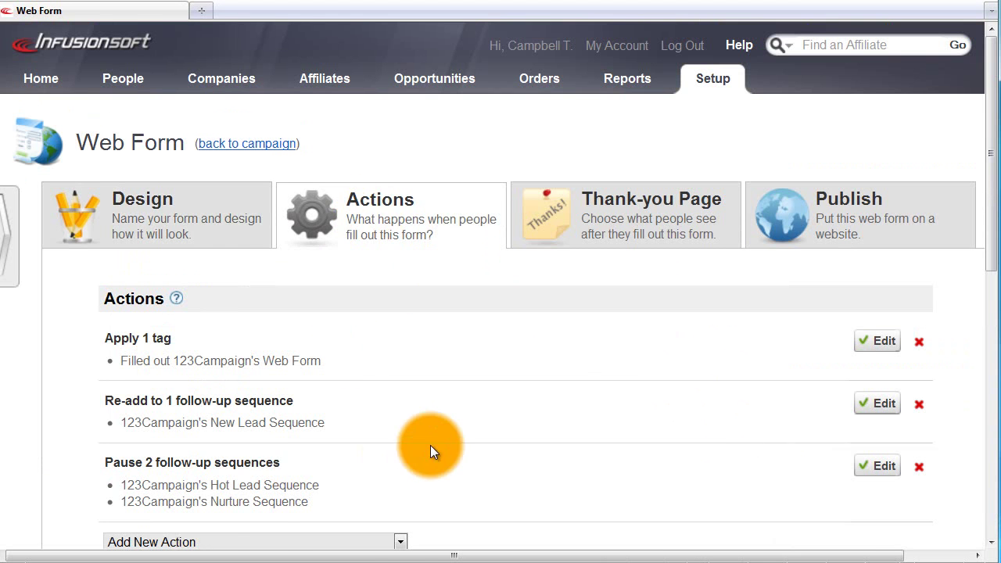
pyautogui.scroll(-5, 478, 443)
pyautogui.scroll(4, 479, 442)
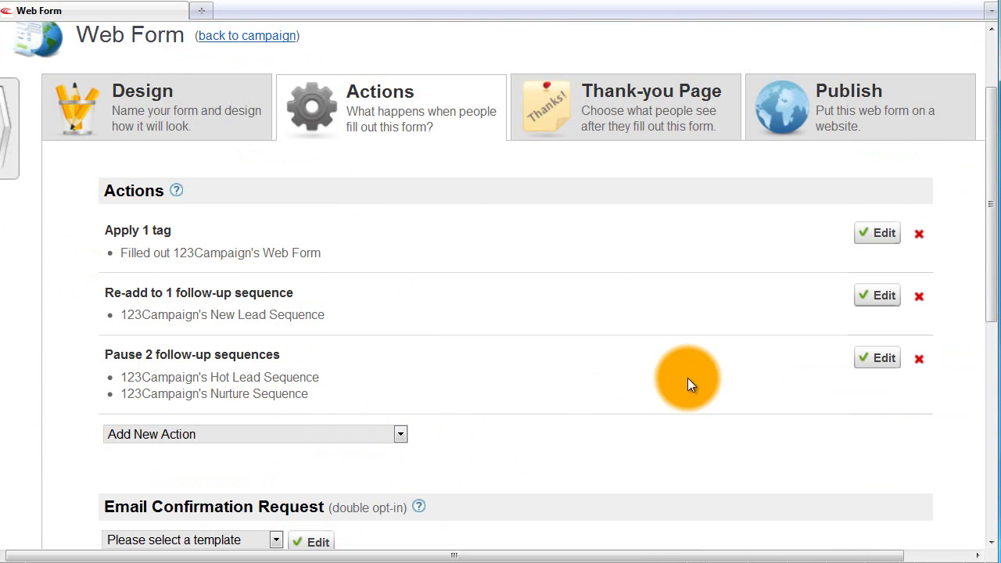
pyautogui.scroll(-8, 639, 345)
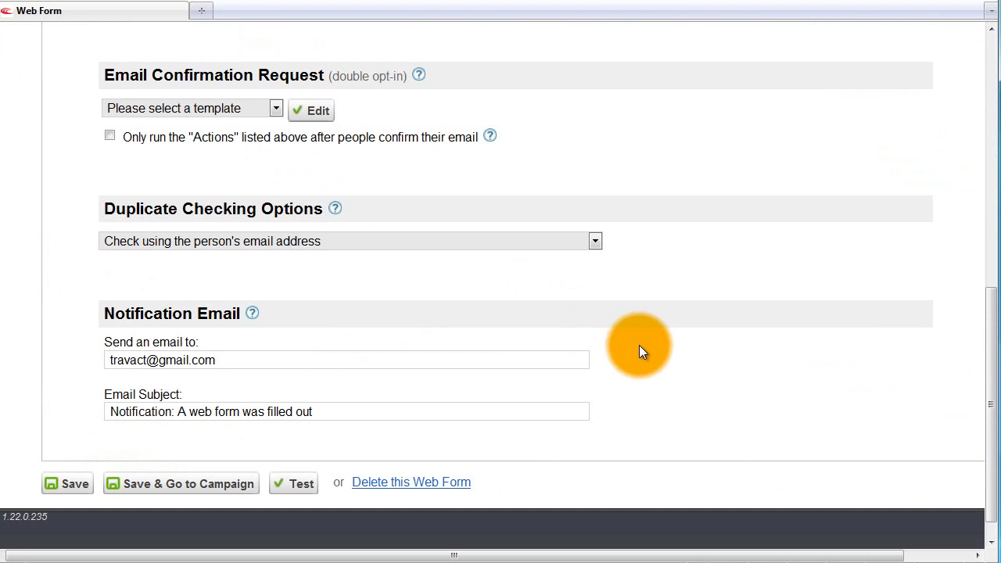
pyautogui.scroll(5, 741, 349)
pyautogui.scroll(4, 738, 348)
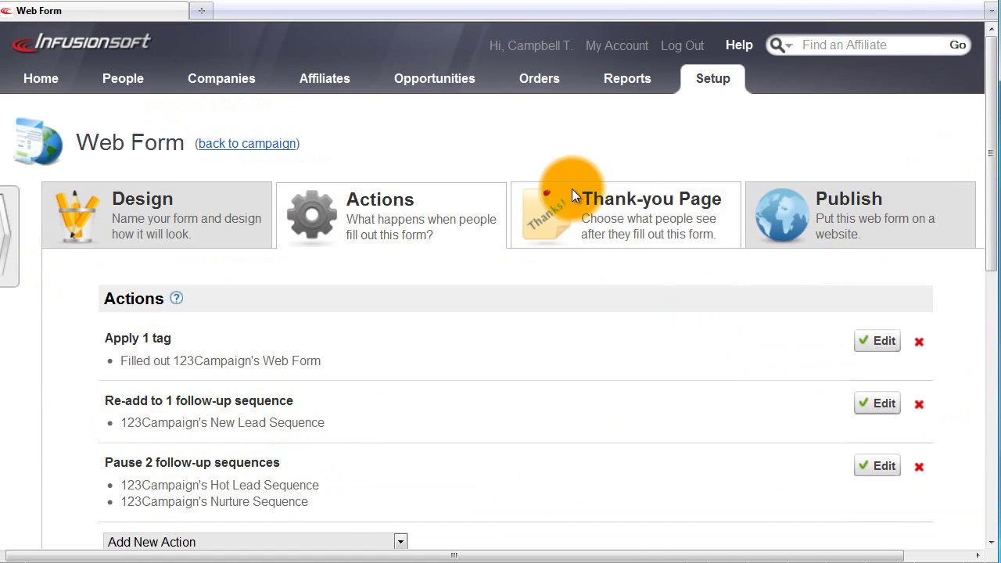
# Examine the web form's thank-you page preview and the selector for which page to display
pyautogui.click(587, 213)
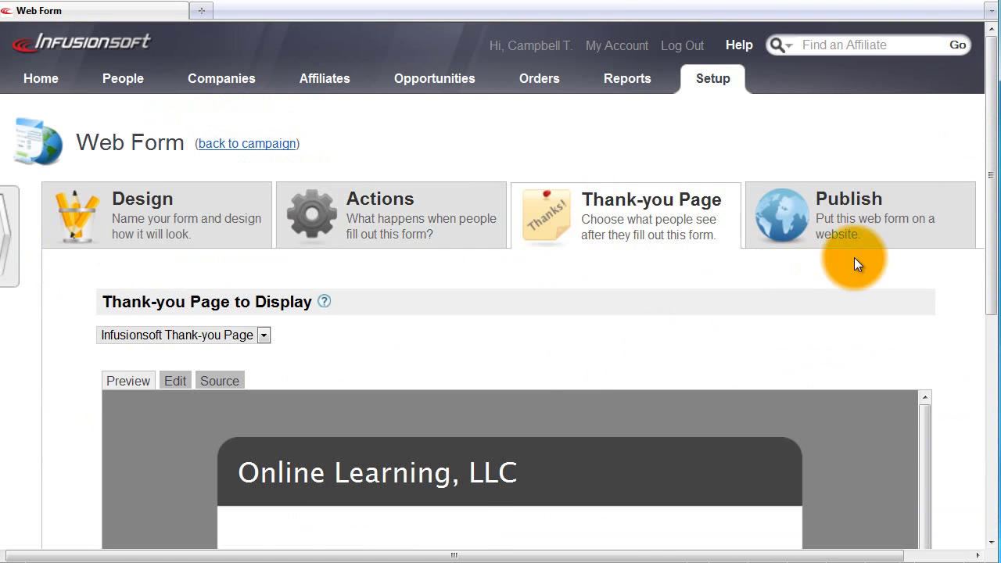
pyautogui.scroll(-5, 856, 257)
pyautogui.scroll(6, 565, 235)
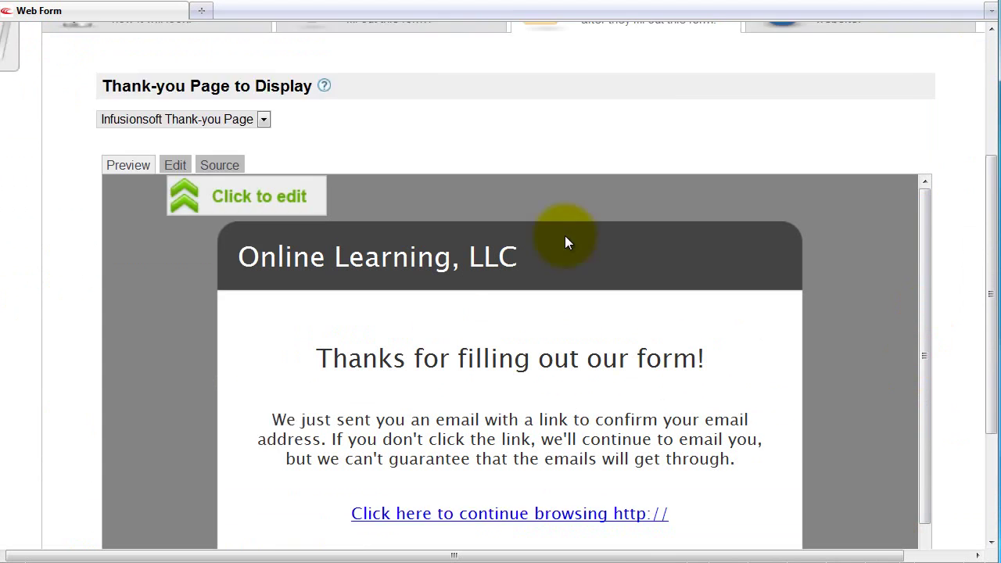
pyautogui.scroll(-6, 927, 346)
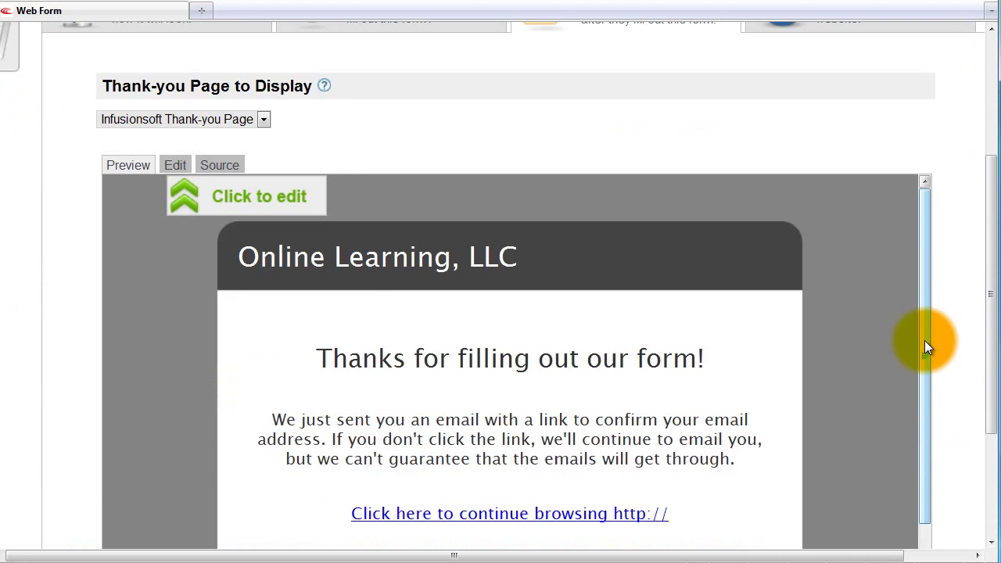
pyautogui.scroll(2, 250, 199)
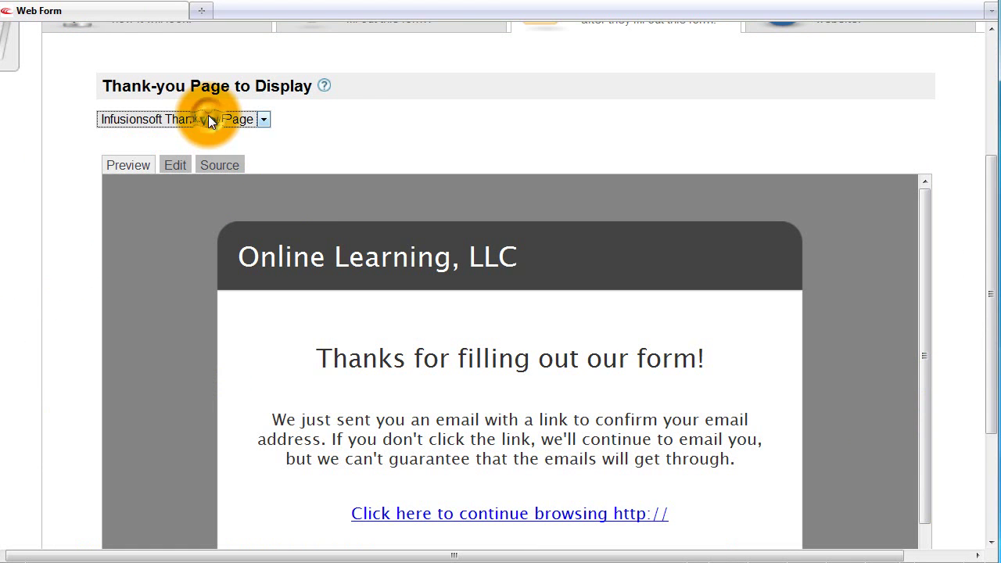
pyautogui.scroll(4, 906, 157)
# Examine the web form's publishing options for the hosted version and for emailing the code to a webmaster
pyautogui.click(856, 213)
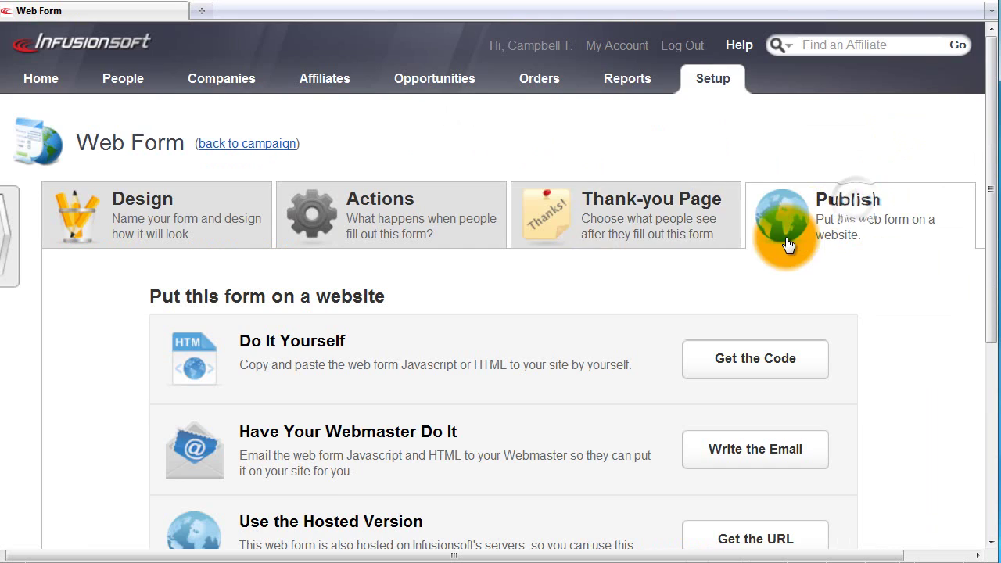
pyautogui.scroll(-4, 728, 235)
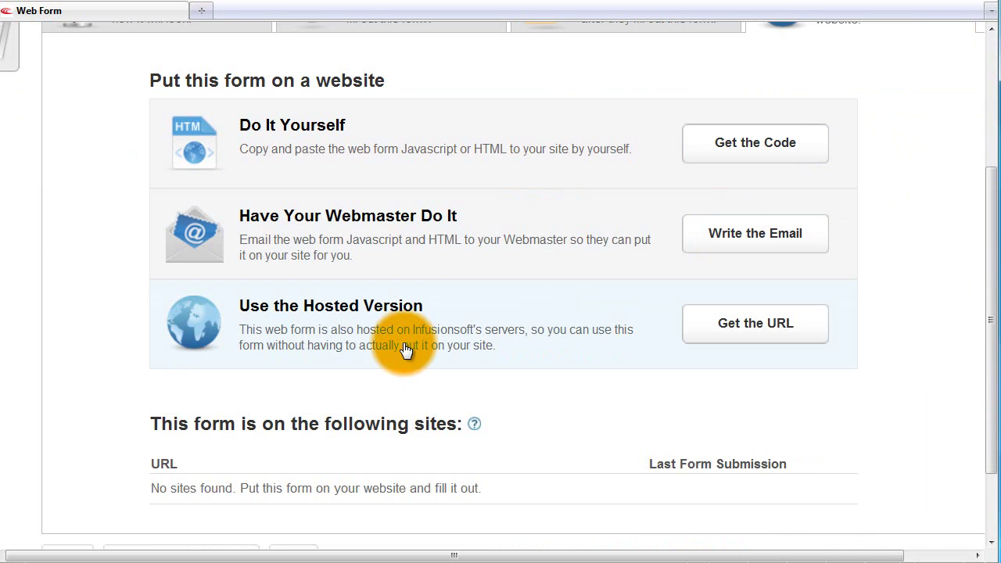
pyautogui.click(739, 327)
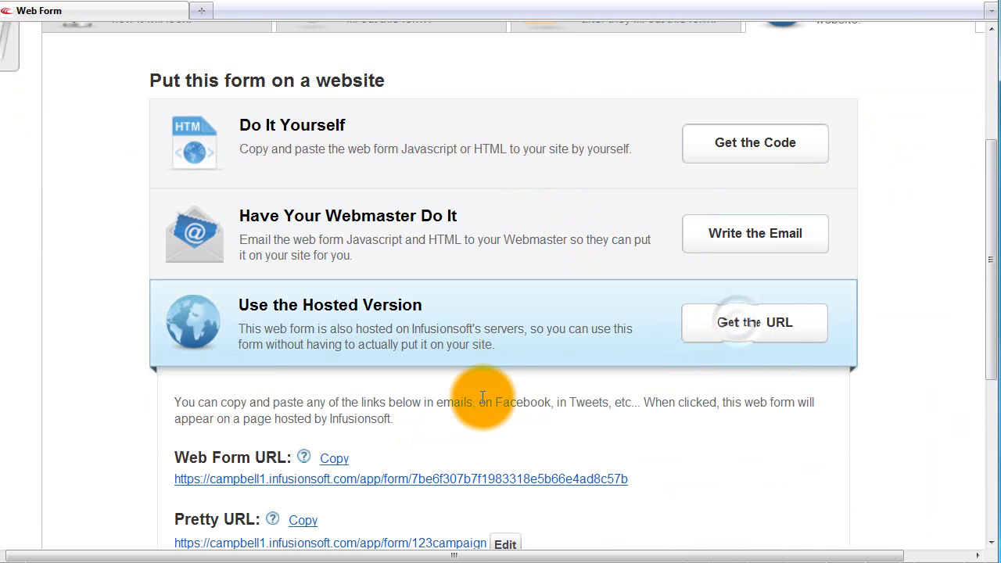
pyautogui.click(759, 238)
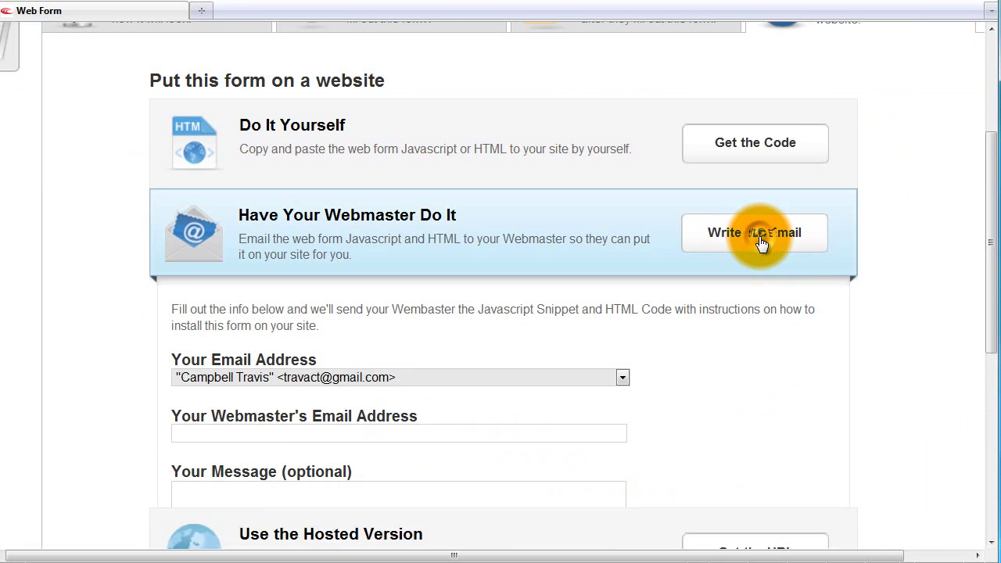
# View the do-it-yourself publishing code as HTML Code and switch back to Javascript Snippet
pyautogui.click(756, 143)
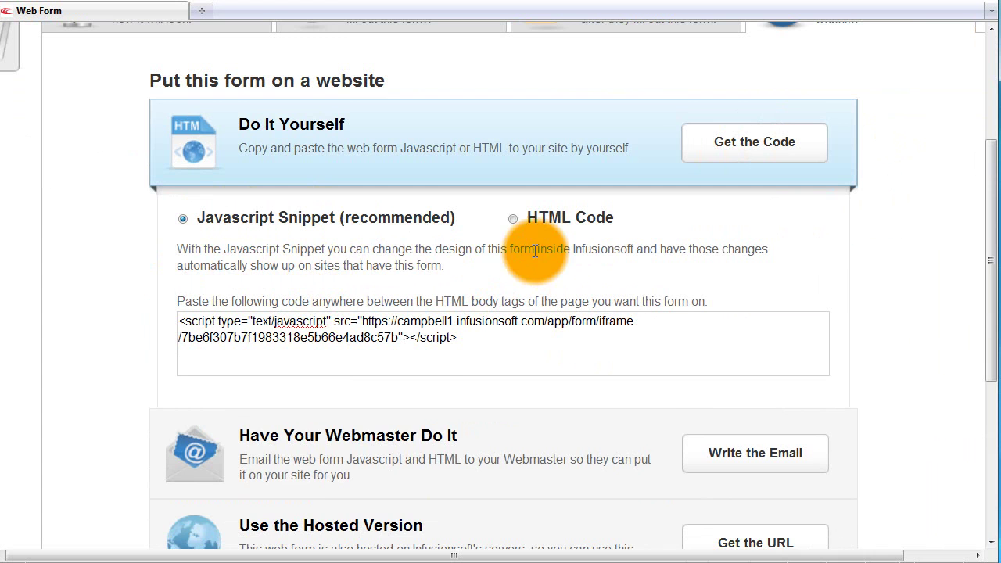
pyautogui.click(513, 219)
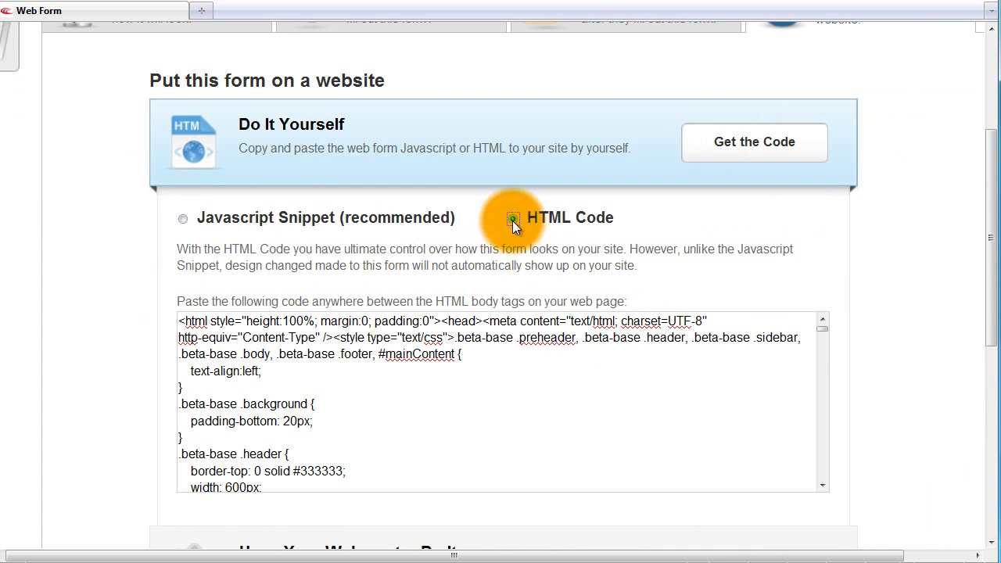
pyautogui.click(183, 219)
pyautogui.scroll(3, 891, 277)
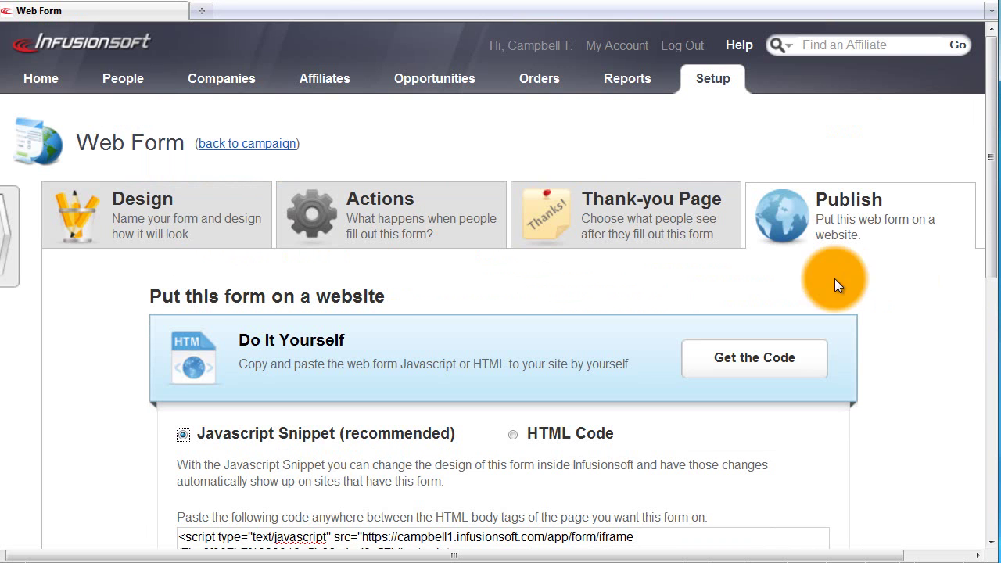
# Return to the home page with the 123Campaign's Stats widget and show the available setup areas
pyautogui.click(36, 82)
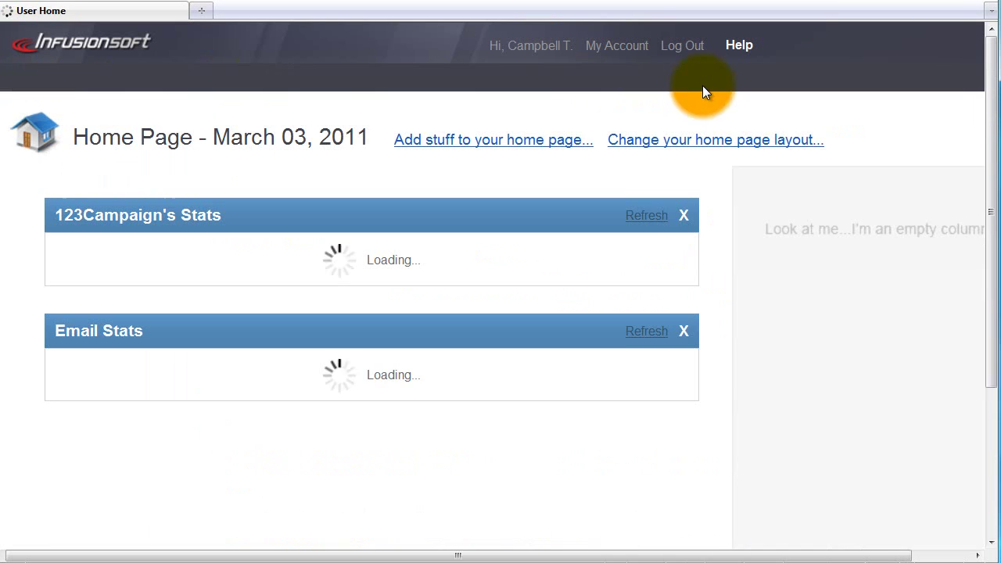
pyautogui.click(705, 80)
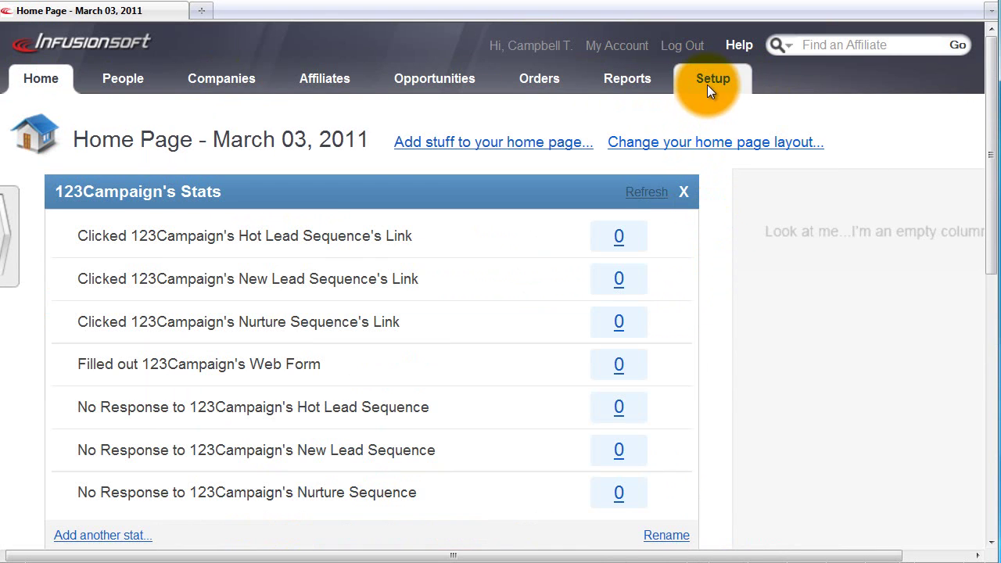
pyautogui.moveTo(707, 84)
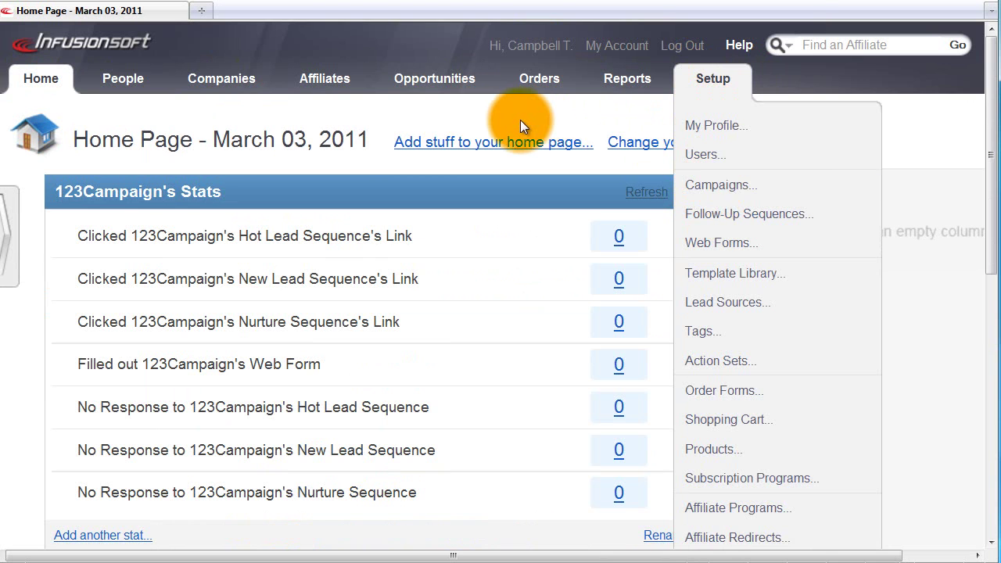